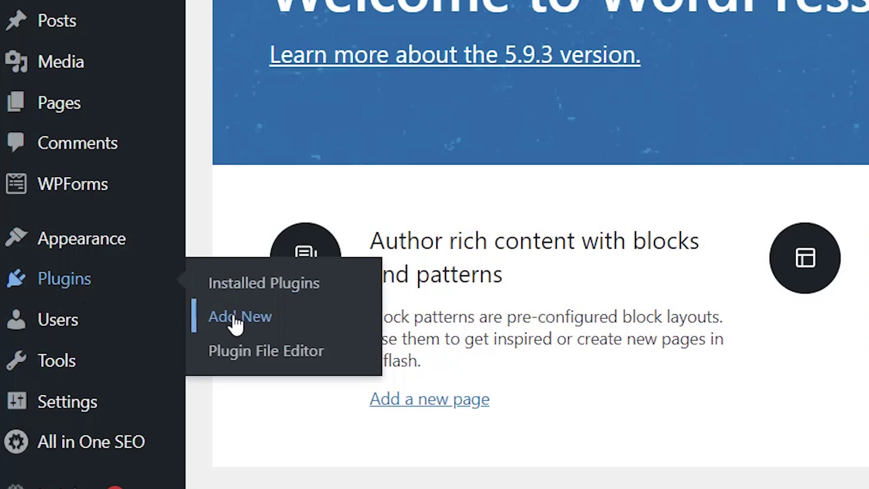
Step: Find and install the 'Conditionally display featured image on singular posts and pages' plugin
click(236, 320)
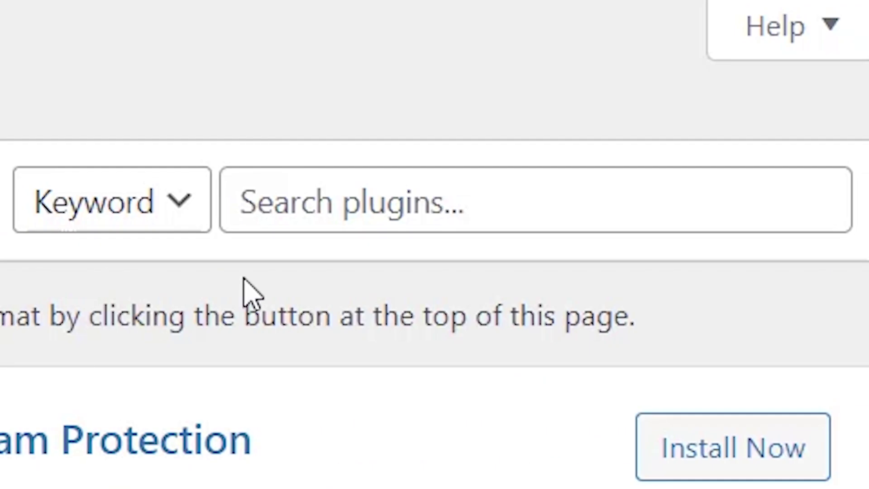
click(311, 190)
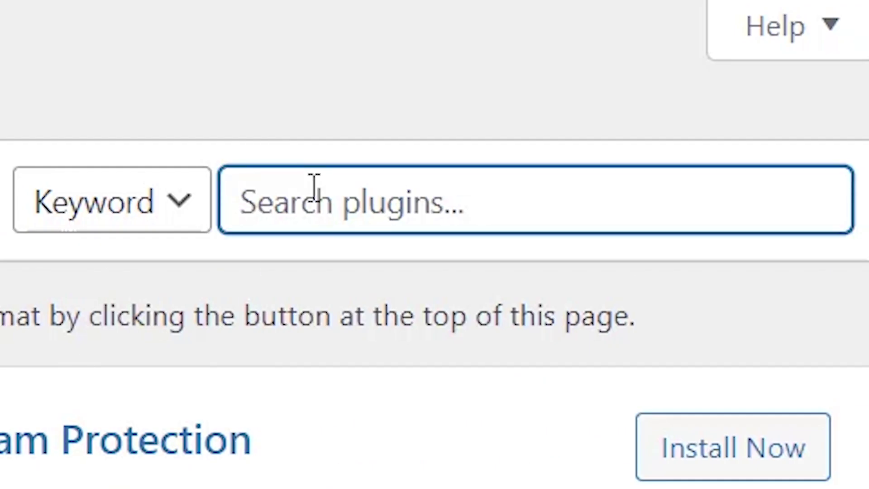
text(conditionally displa)
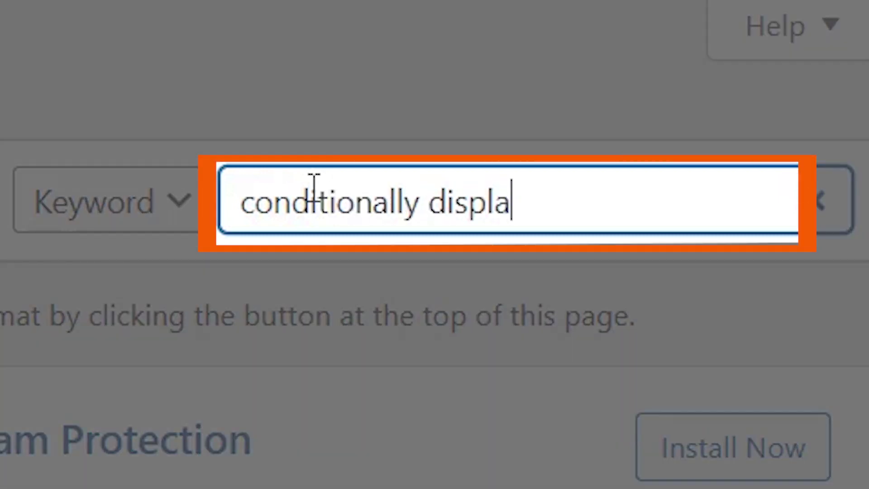
text(y featured image)
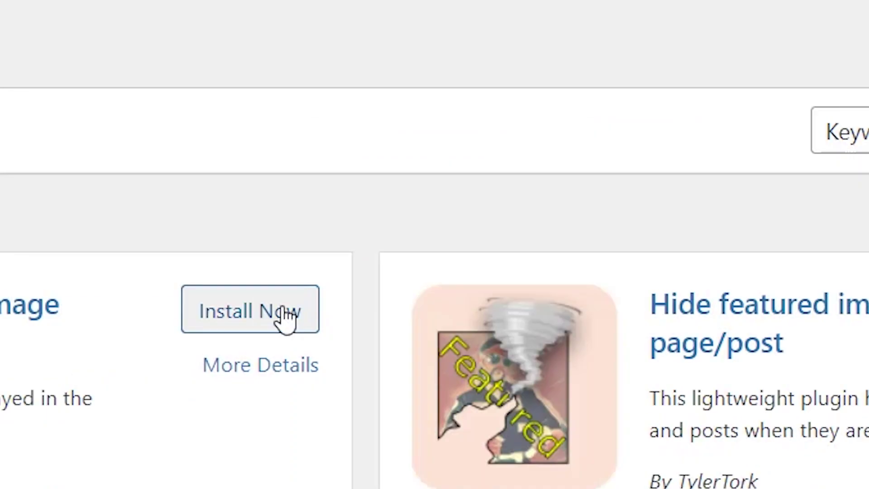
click(781, 241)
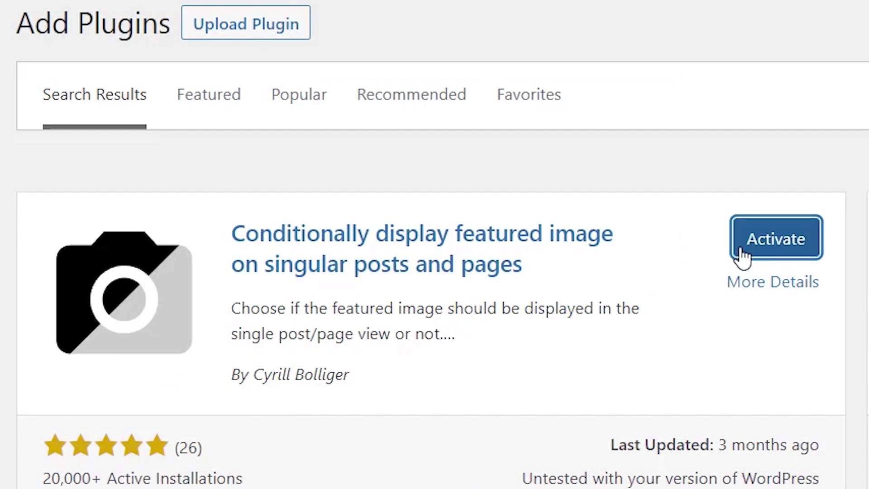
Step: Activate the plugin and open '15 Video Contest Ideas to Skyrocket Your Subscribers' for editing
click(738, 251)
mouse_move(22, 61)
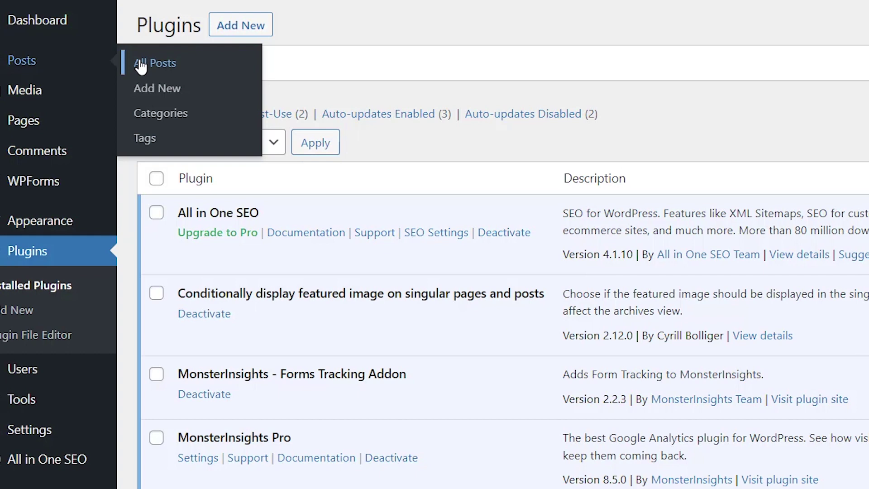
click(141, 65)
mouse_move(252, 166)
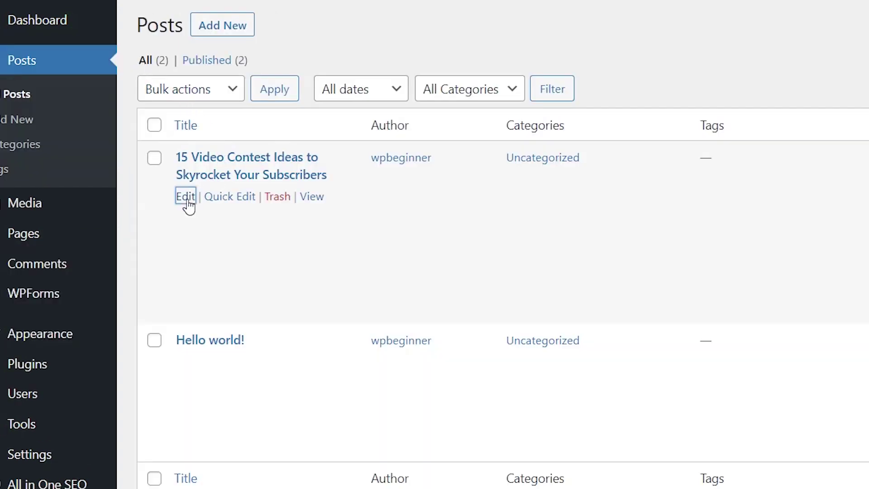
click(185, 197)
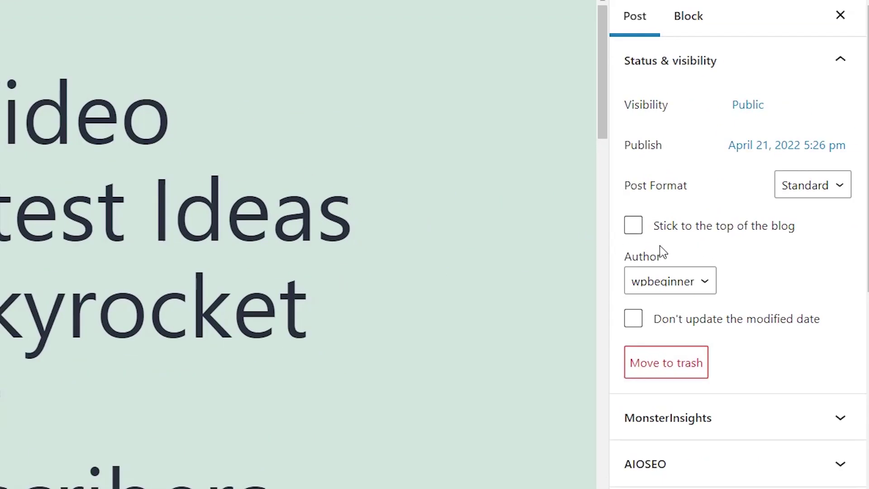
scroll(662, 253, down, 2)
scroll(662, 253, down, 3)
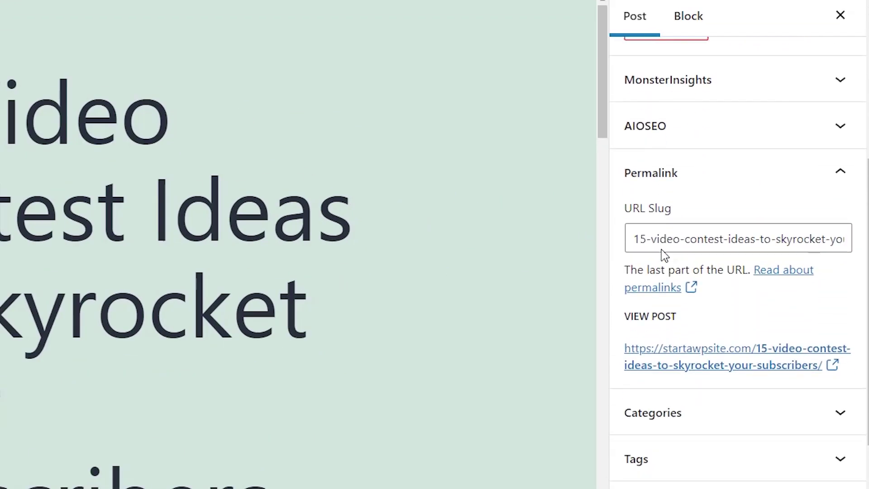
scroll(662, 252, down, 3)
scroll(662, 255, down, 2)
scroll(662, 255, down, 1)
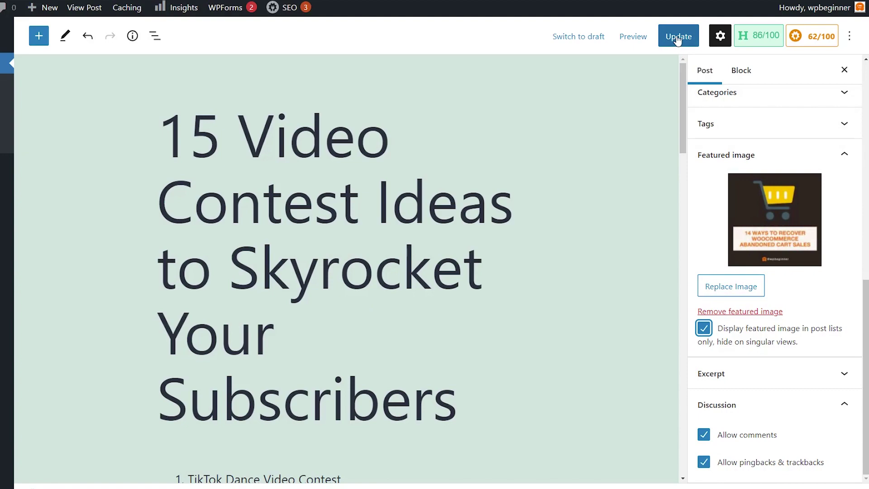
Step: Update the post with its featured image hidden on singular views
click(678, 40)
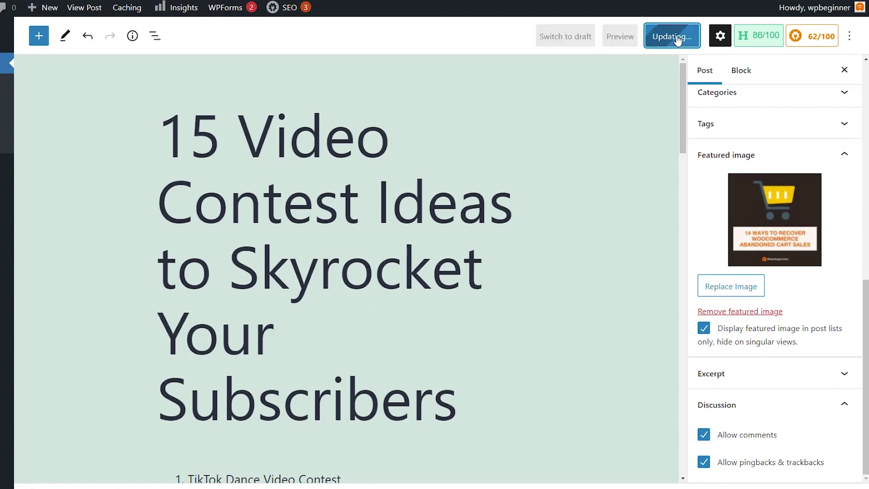